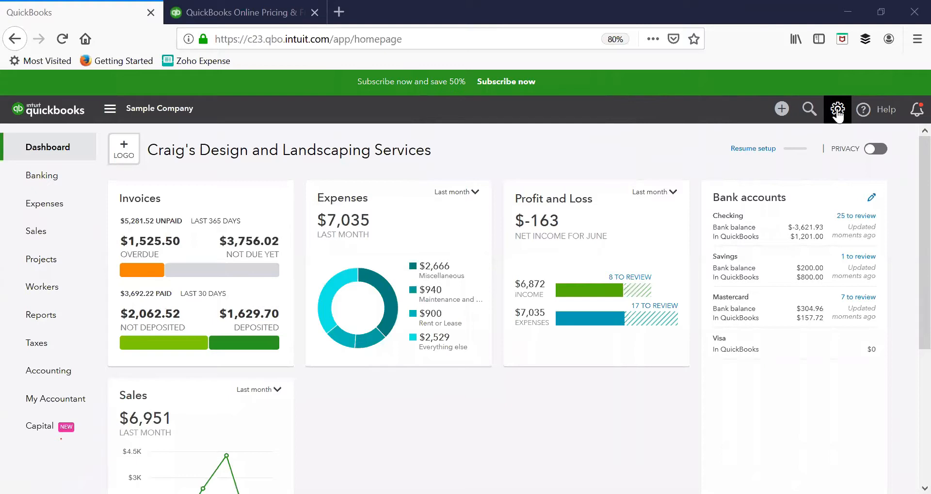
Go to Custom Form Styles under Your Company in the gear menu
left_click(837, 112)
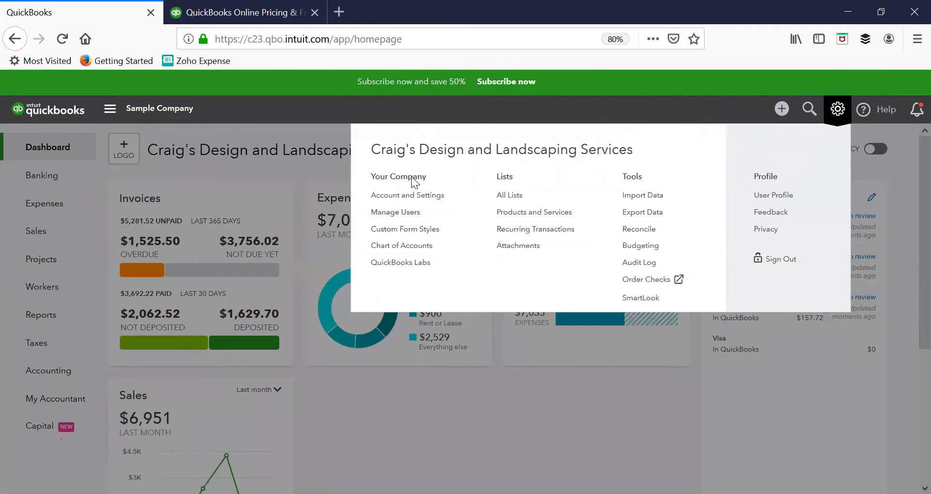
left_click(415, 233)
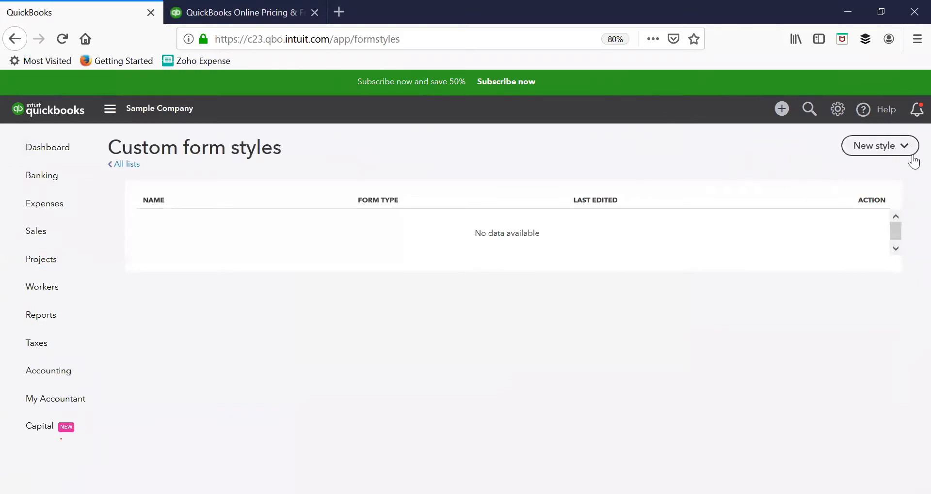
Create a new Invoice style from the New style dropdown
left_click(888, 152)
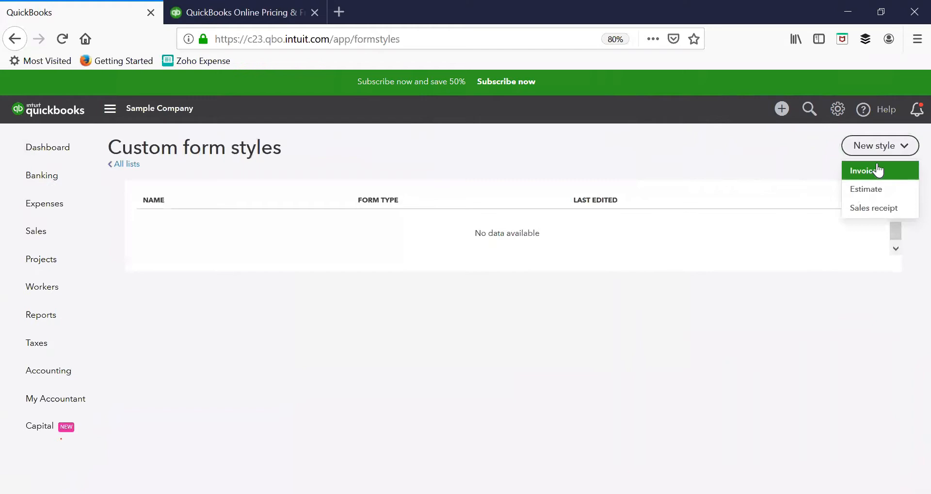
left_click(877, 171)
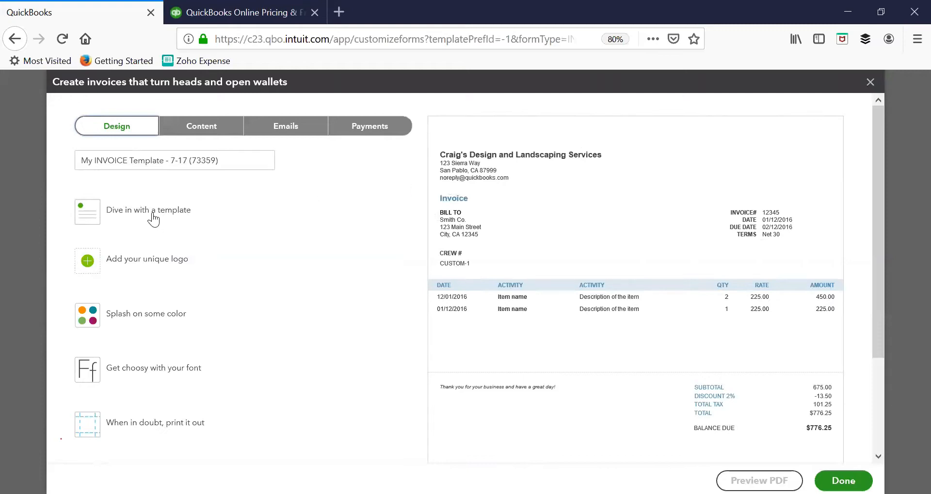
Preview the Airy new, Airy classic, Modern, Fresh, Bold and Friendly templates, then apply Fresh
left_click(243, 160)
left_click(189, 216)
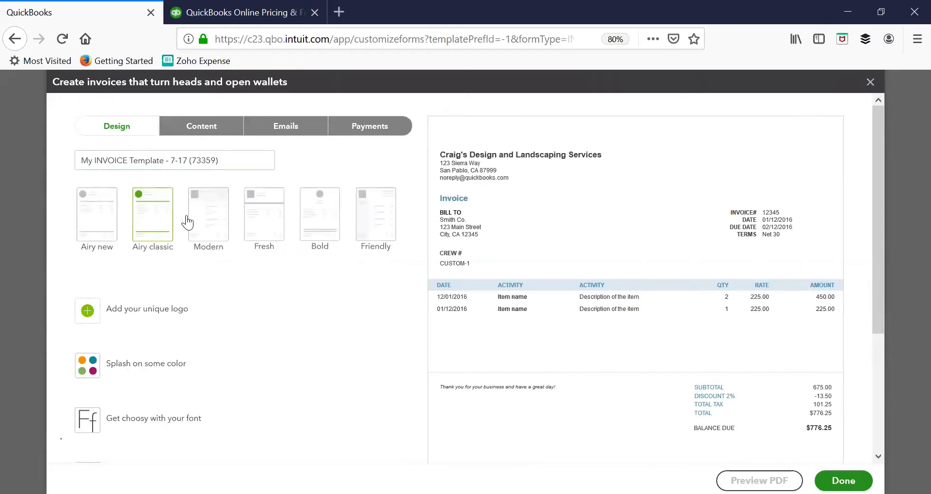
left_click(96, 224)
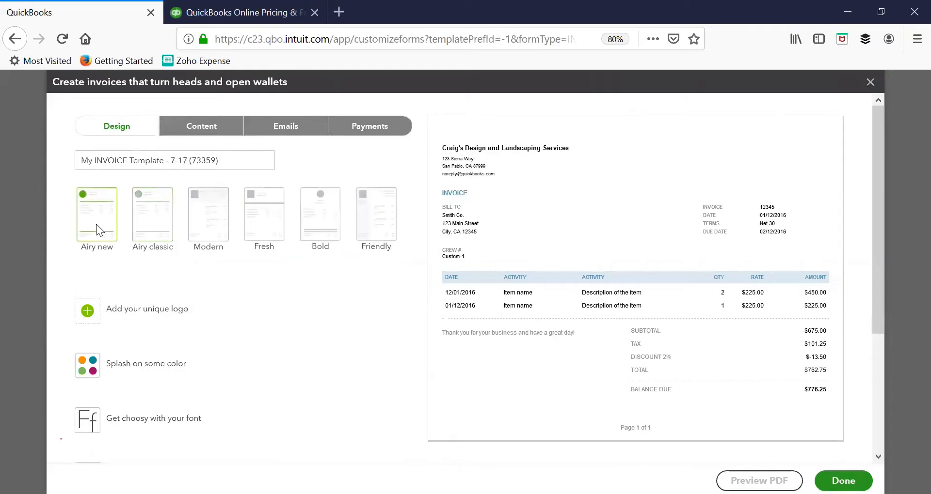
left_click(147, 201)
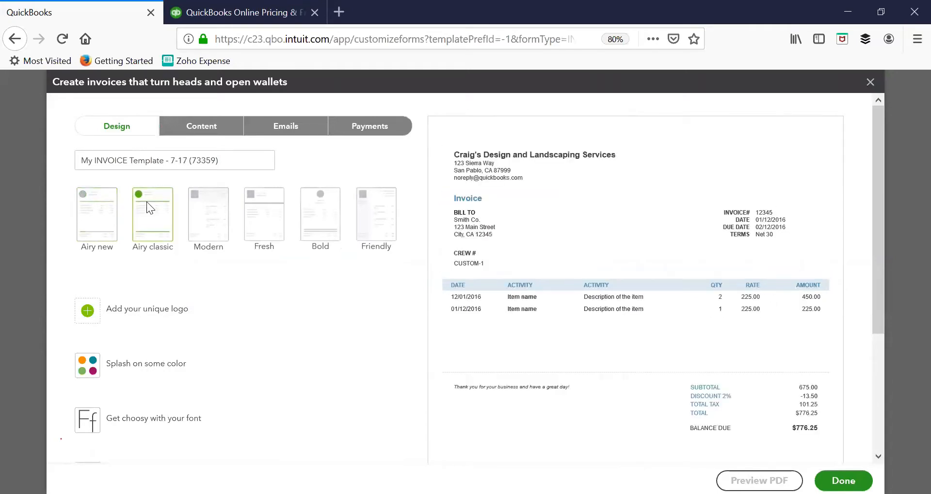
left_click(195, 223)
left_click(267, 229)
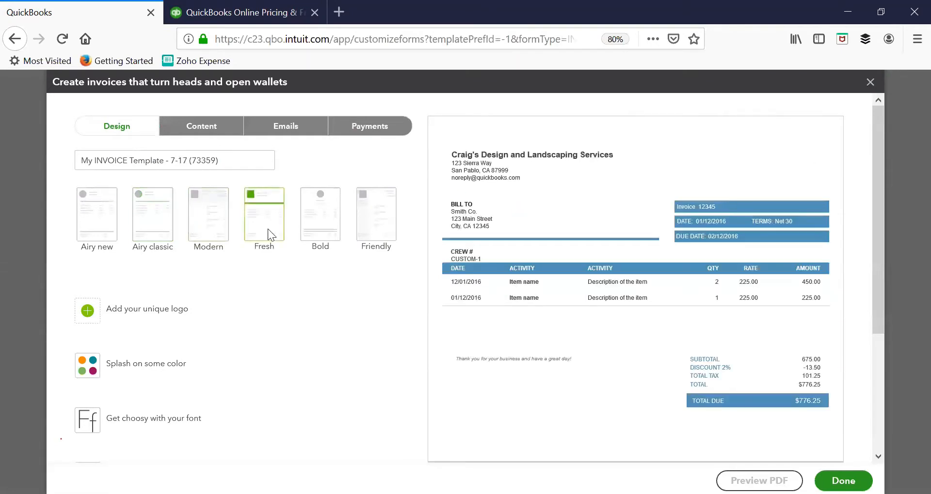
left_click(316, 218)
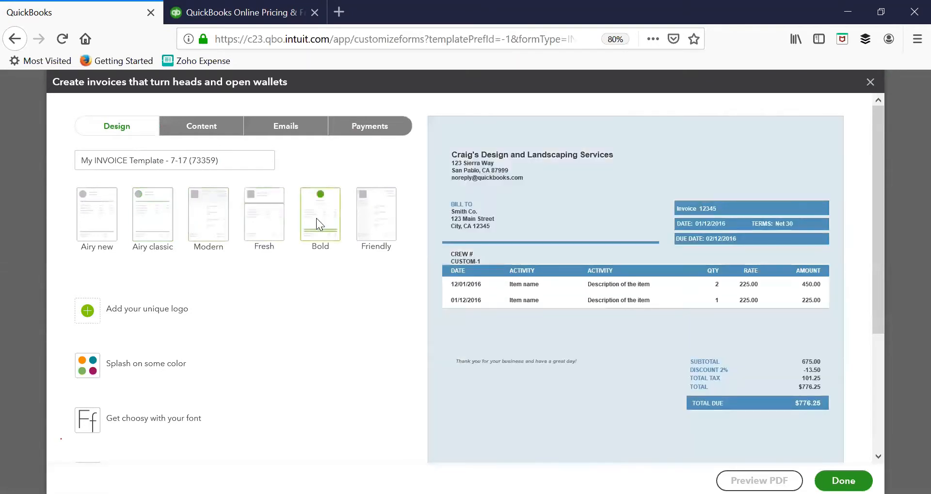
left_click(384, 214)
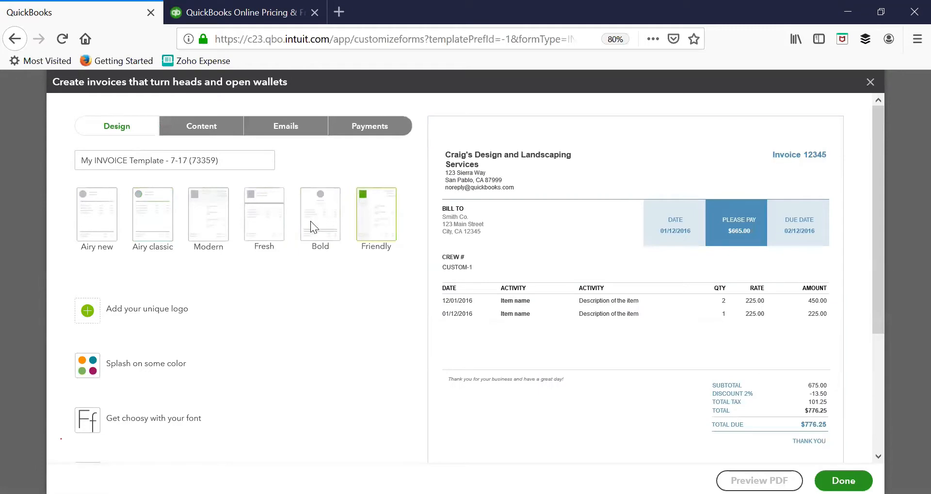
left_click(273, 223)
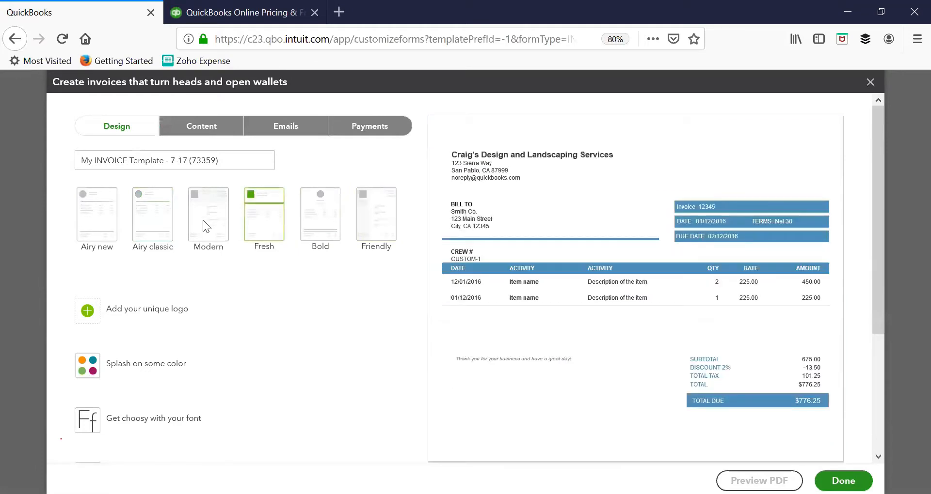
left_click(203, 220)
left_click(270, 211)
Open the Add a logo box and start a new logo upload from the Logos dialog
left_click(163, 310)
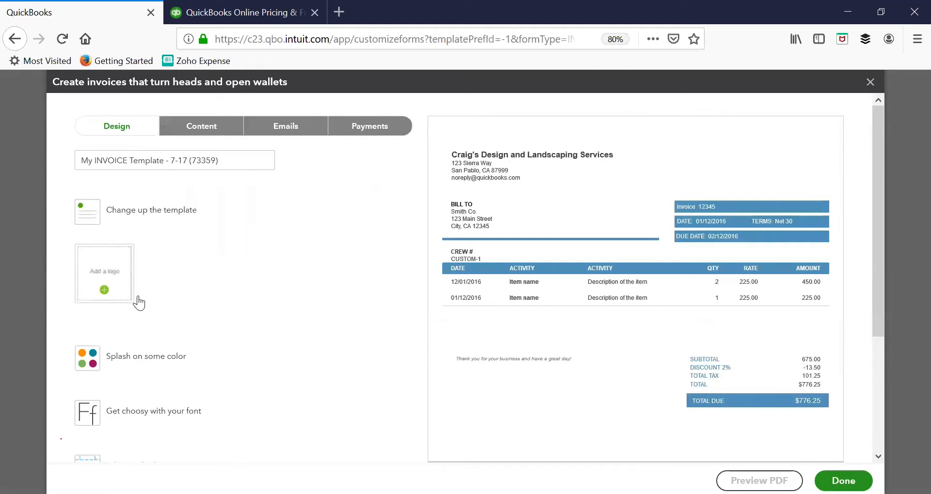
left_click(104, 291)
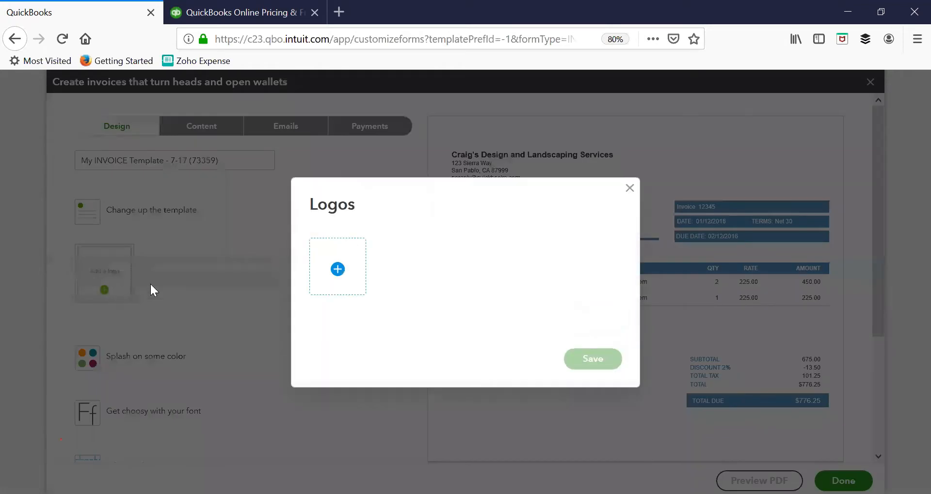
left_click(338, 270)
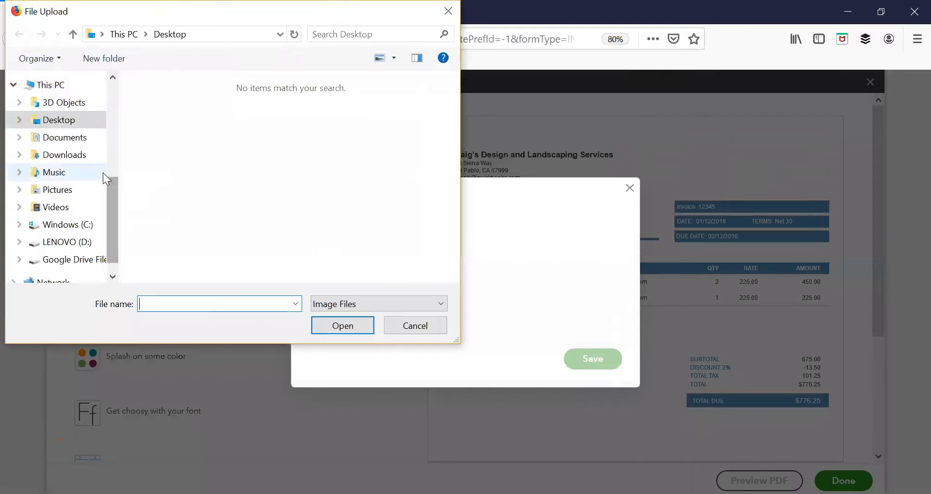
Upload 'C2 Accounting & Business Support-01' from OneDrive Business > C2 Accounting > Marketing > Logo
scroll(83, 167, "up", 2)
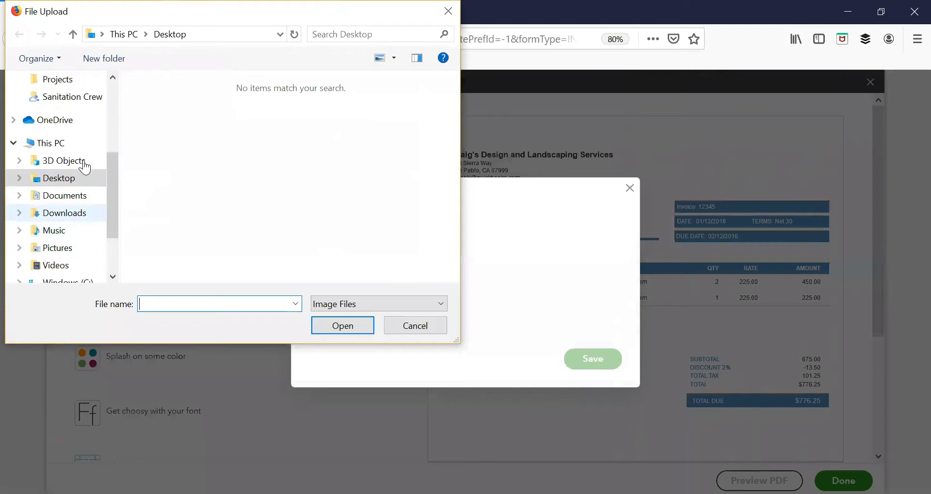
scroll(84, 167, "up", 1)
left_click(73, 138)
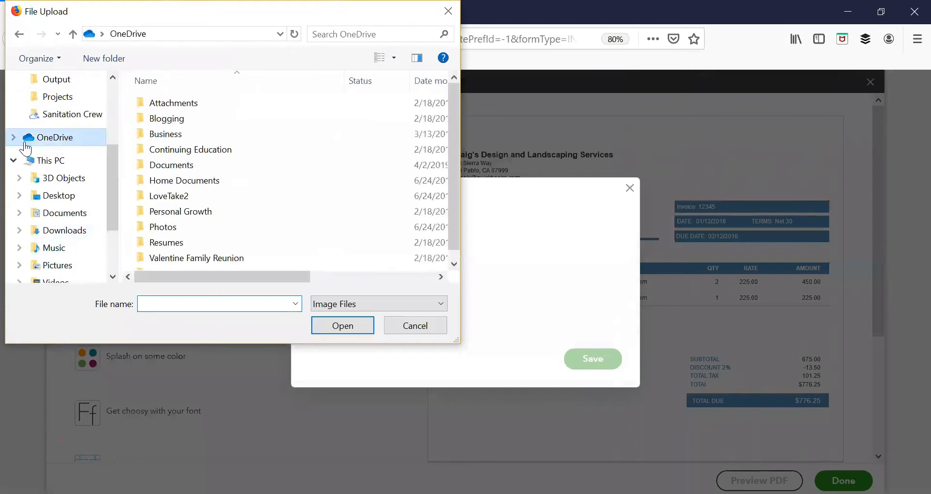
double_click(138, 135)
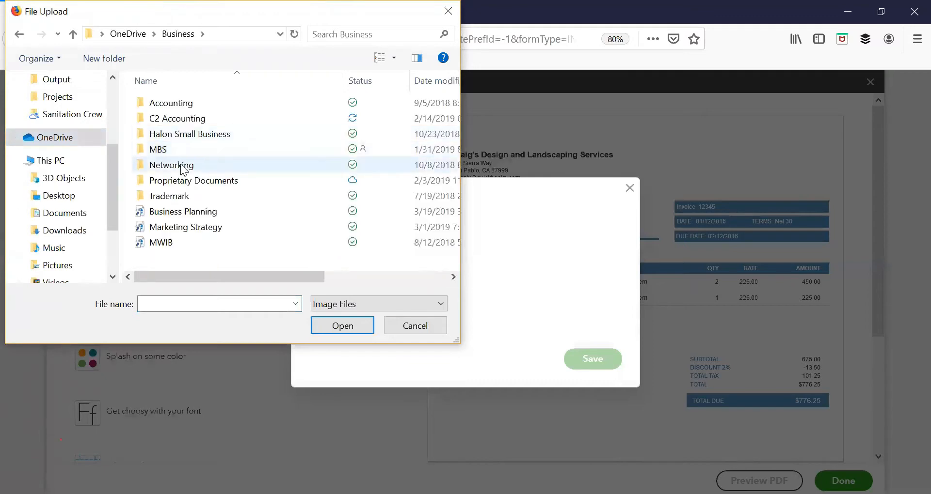
double_click(193, 121)
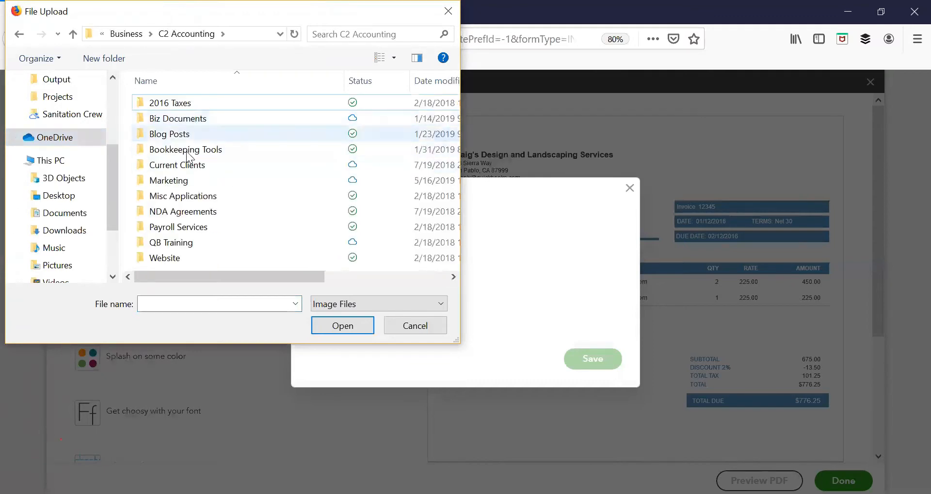
scroll(183, 229, "right", 1)
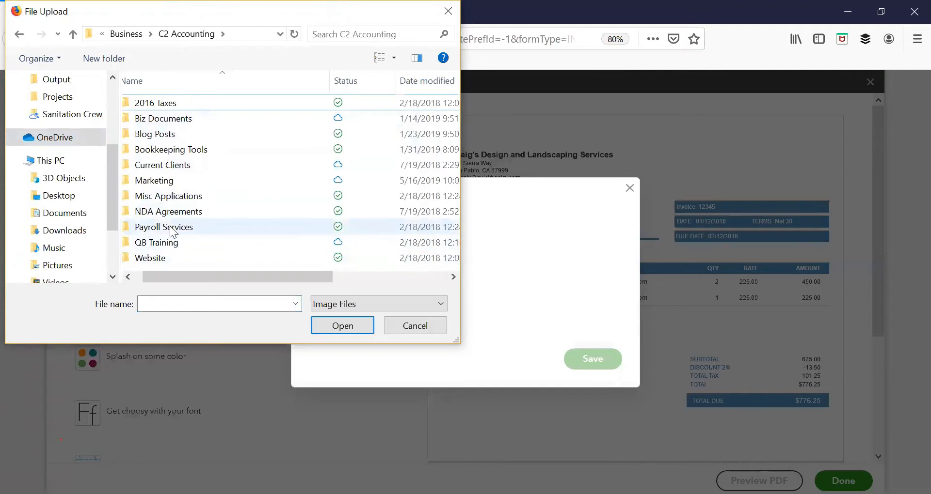
double_click(173, 182)
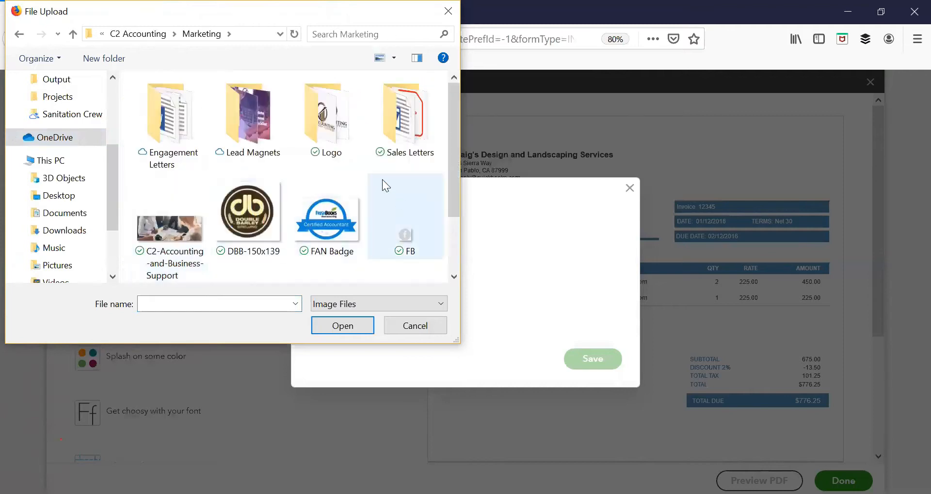
double_click(309, 137)
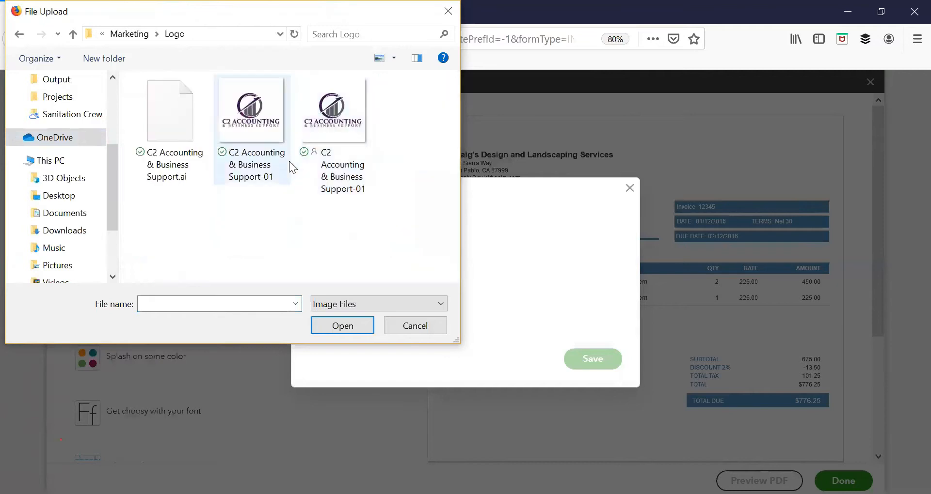
left_click(261, 122)
left_click(331, 325)
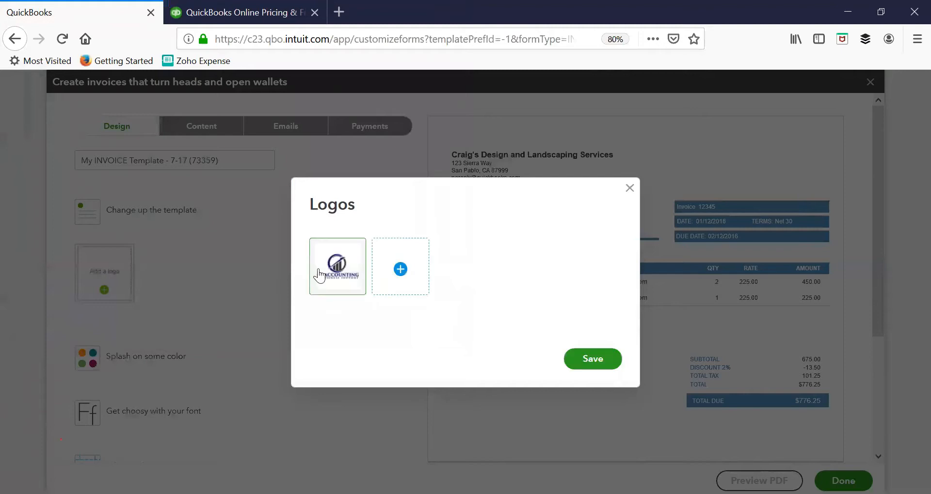
Save the logo and display it at size L with right placement
left_click(586, 364)
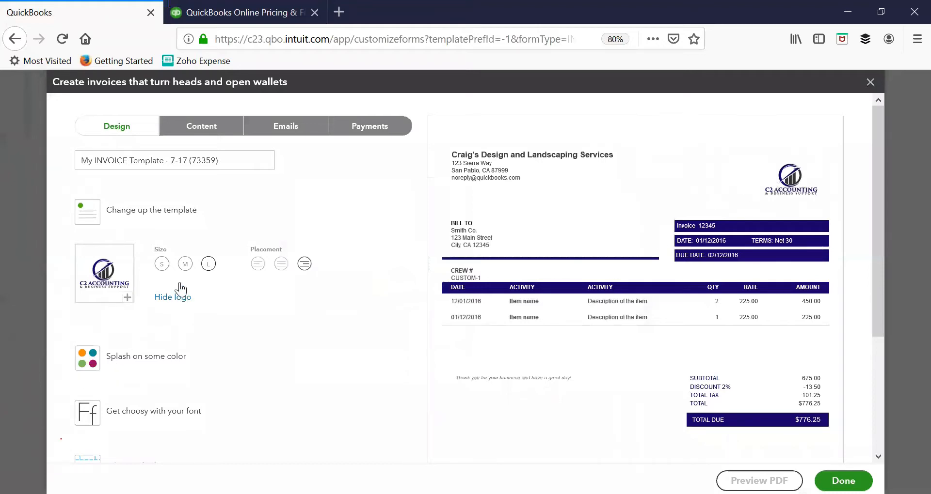
left_click(161, 264)
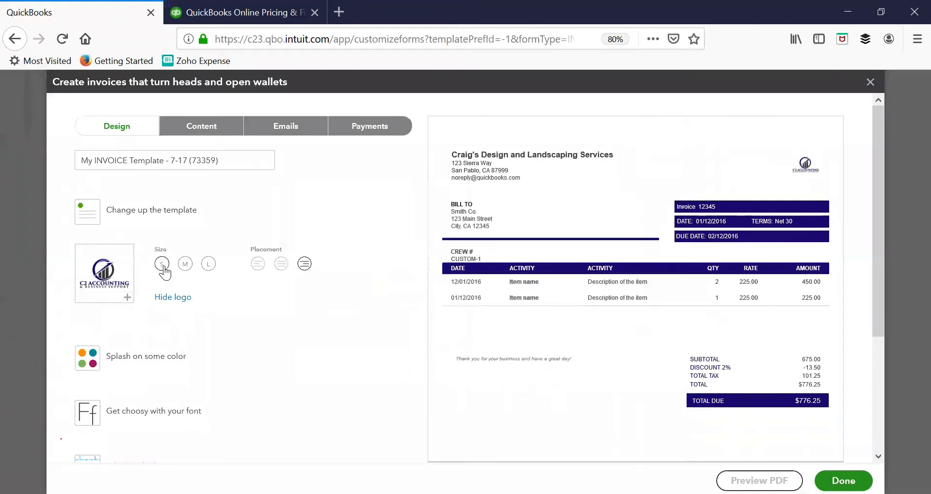
left_click(188, 265)
left_click(208, 264)
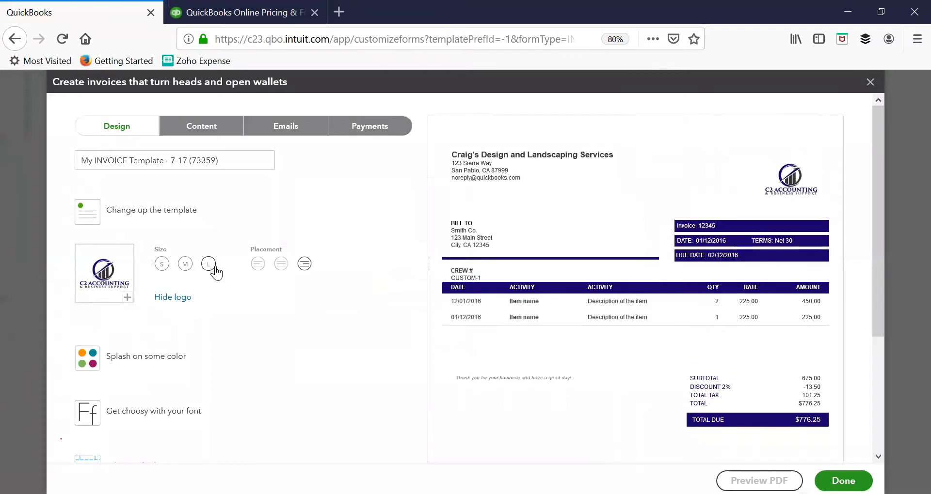
left_click(258, 265)
left_click(281, 265)
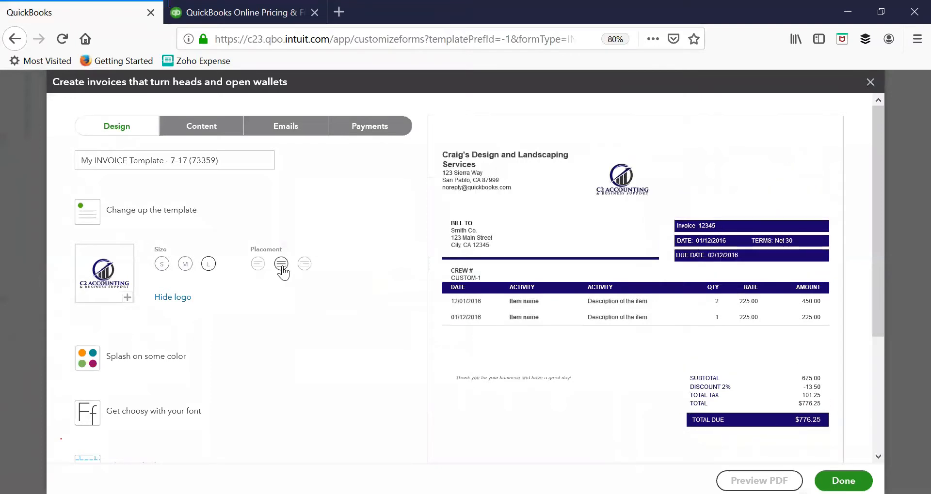
left_click(304, 264)
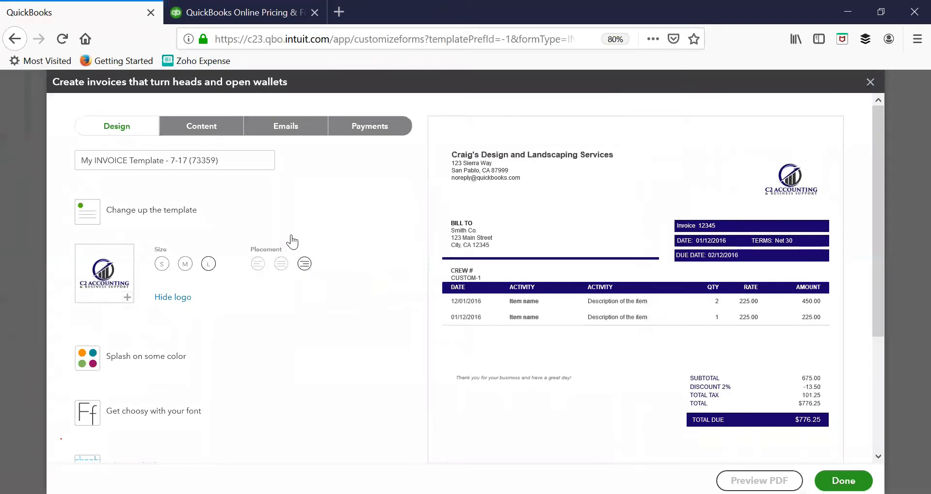
Set the invoice accent colour to the custom hex #371550
left_click(154, 363)
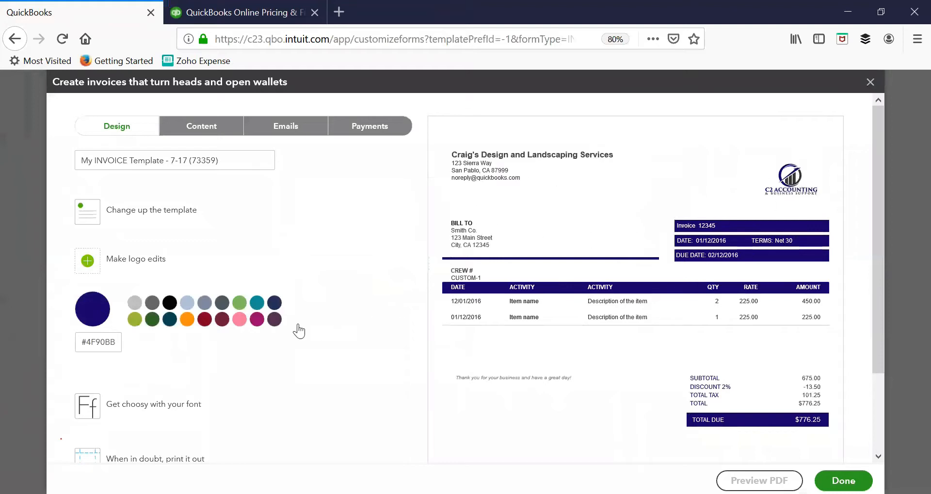
left_click(274, 319)
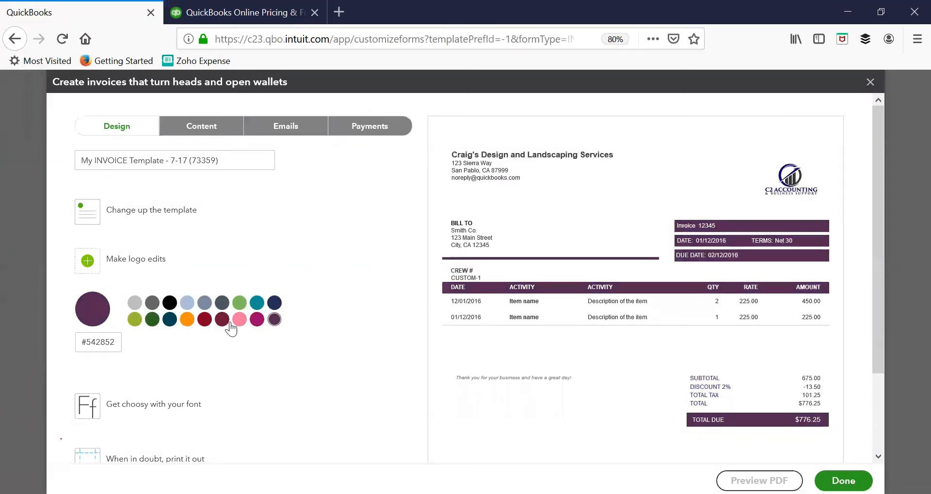
scroll(232, 329, "down", 2)
left_click(87, 284)
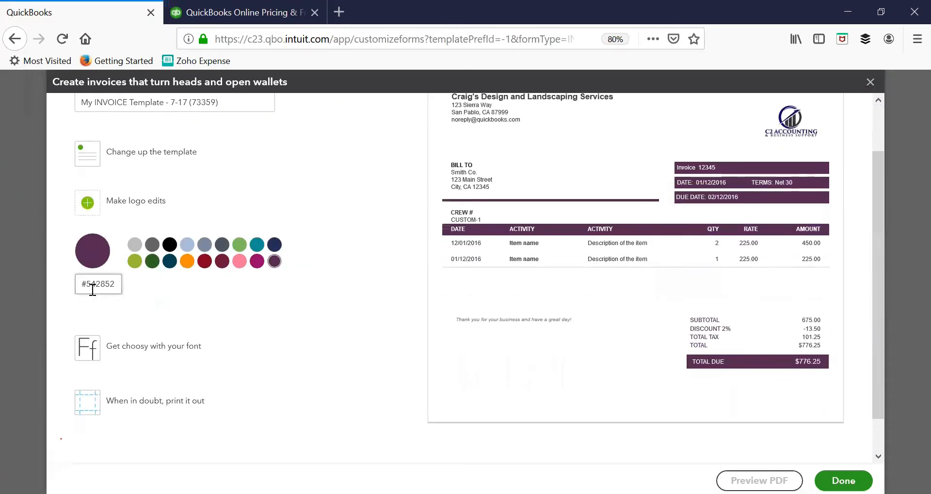
double_click(118, 284)
type("371550")
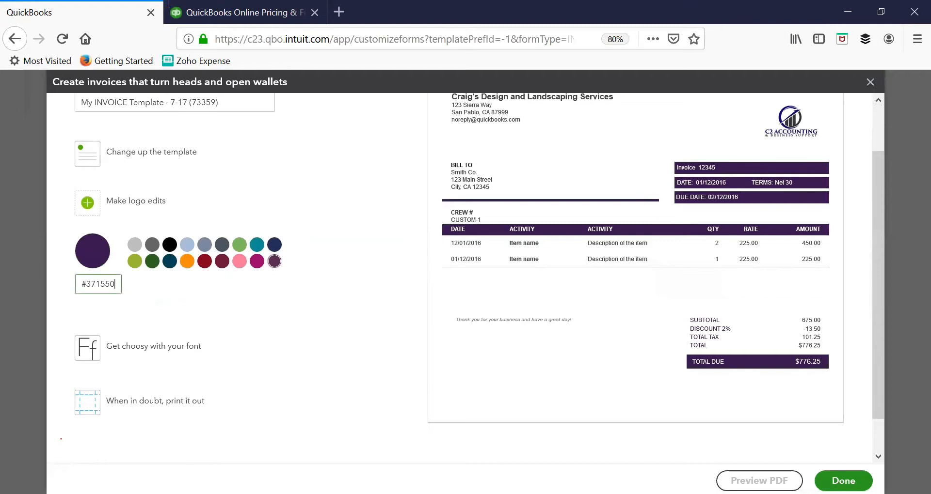
left_click(159, 357)
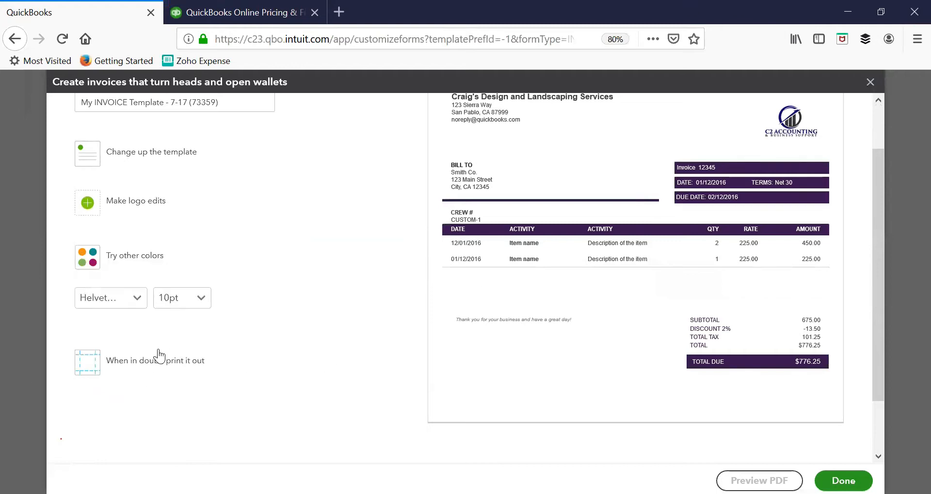
Switch the invoice font to Times New Roman at 12pt
left_click(137, 298)
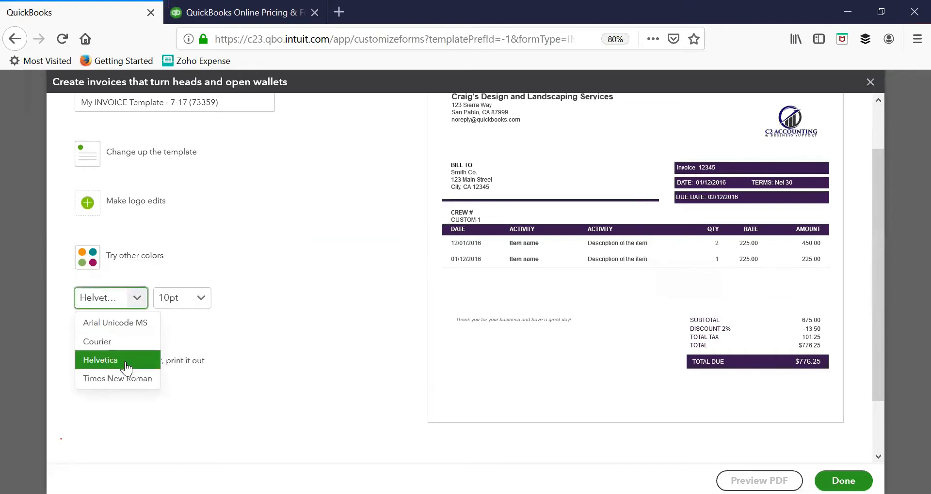
left_click(127, 380)
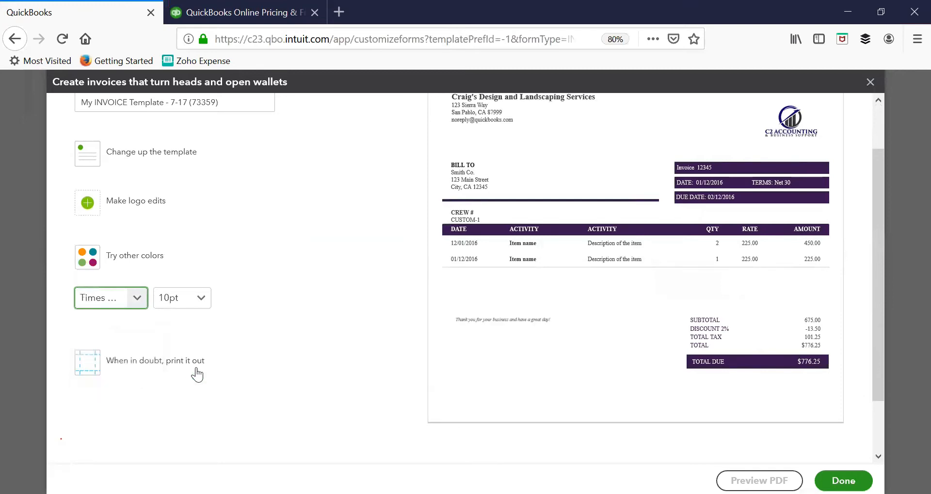
left_click(188, 305)
left_click(173, 359)
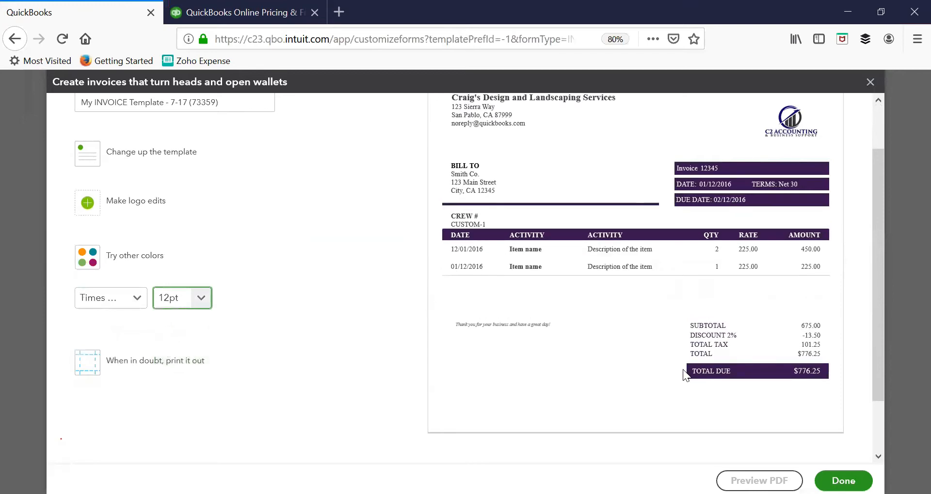
scroll(672, 374, "up", 2)
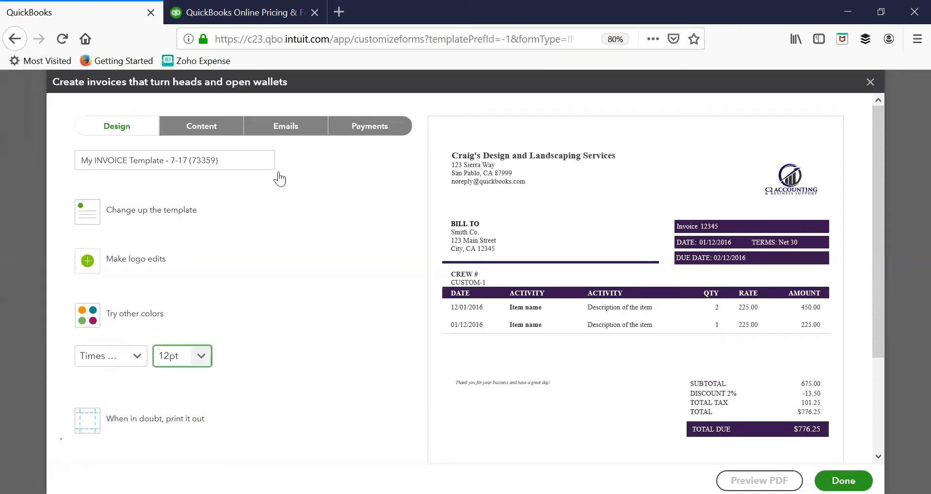
Add the business phone number and street address to the invoice header
left_click(218, 141)
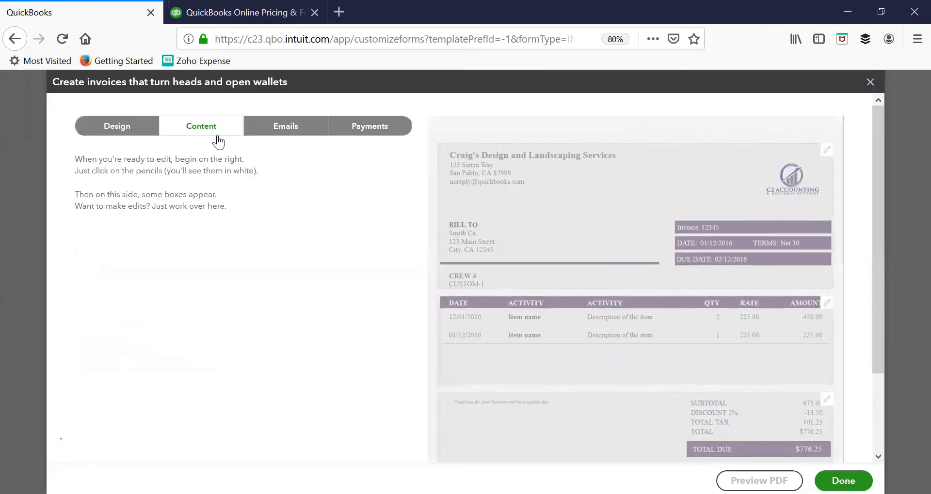
left_click(822, 153)
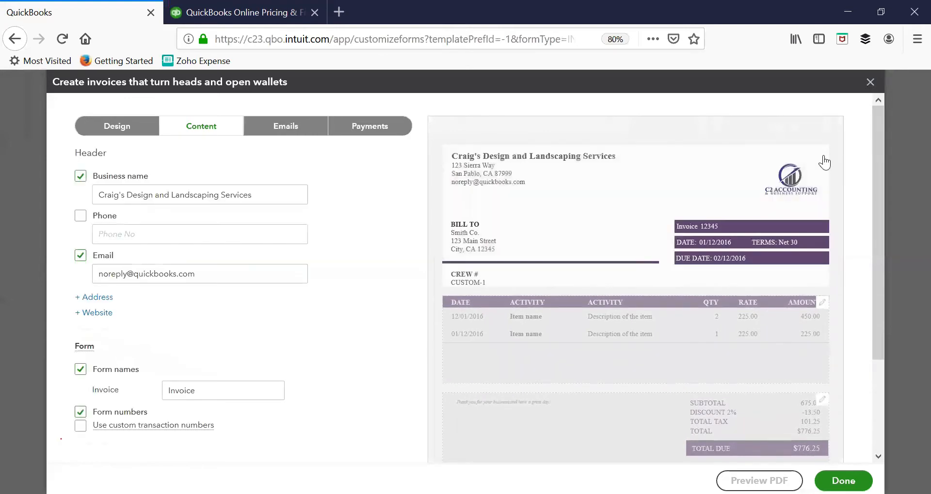
left_click(80, 216)
left_click(94, 231)
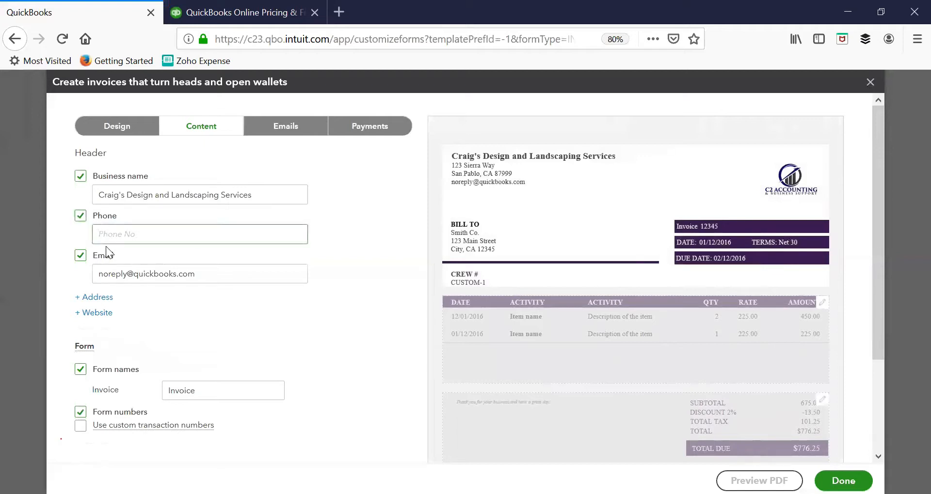
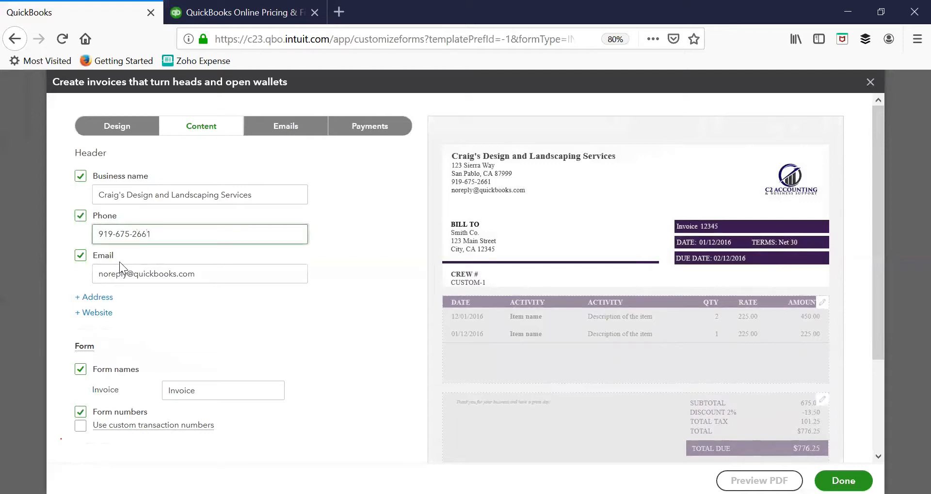
left_click(82, 259)
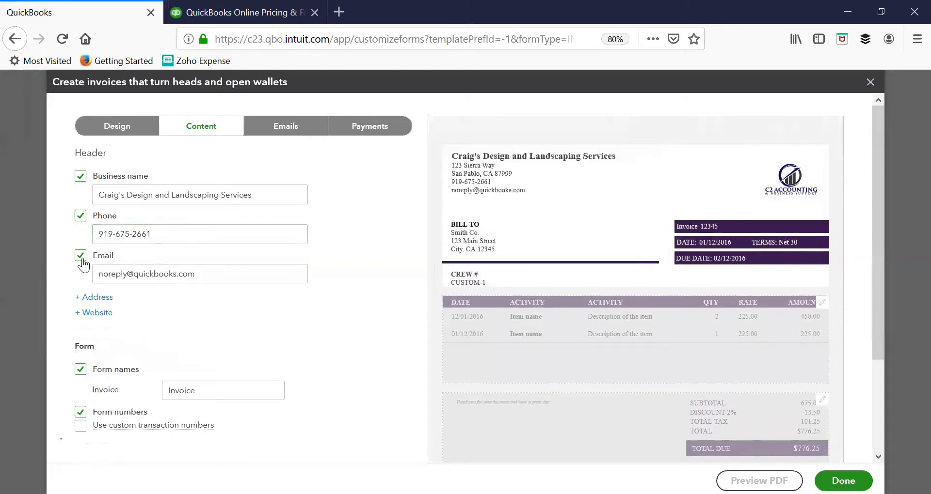
left_click(82, 259)
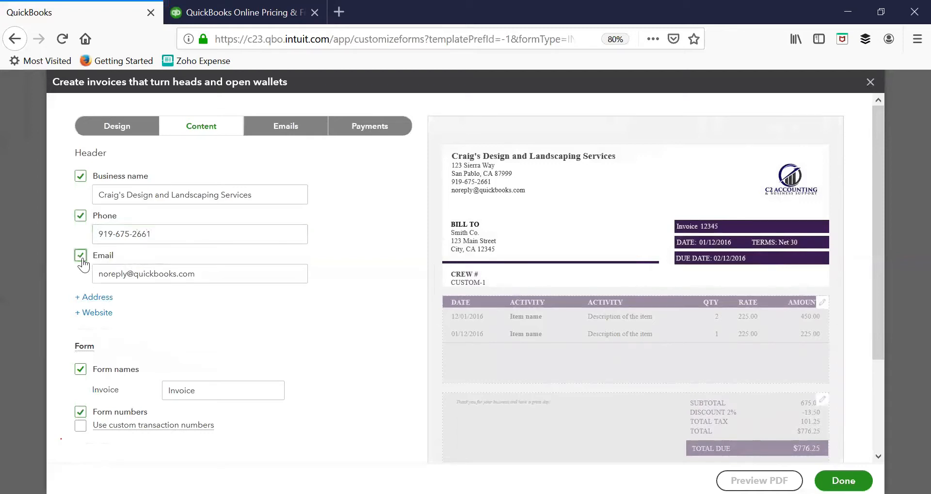
left_click(79, 298)
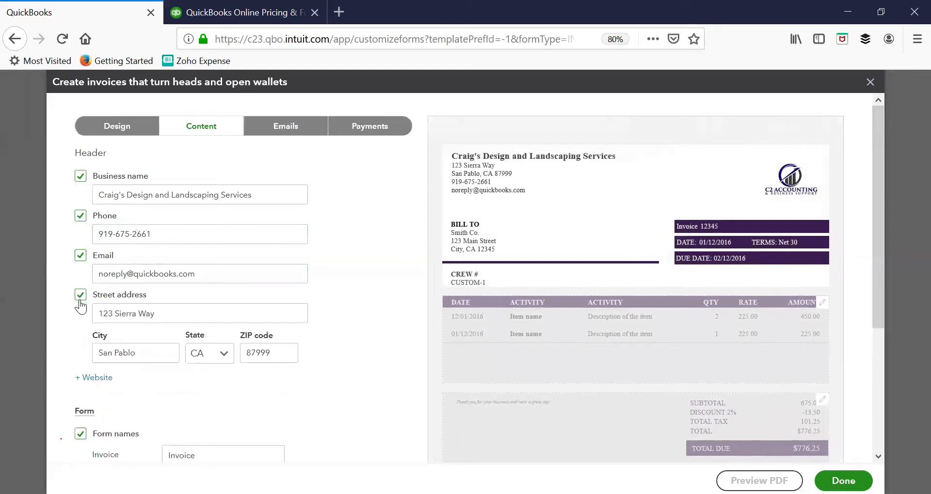
left_click(80, 294)
left_click(80, 295)
Rename the form from Invoice to Bill
scroll(109, 380, "down", 3)
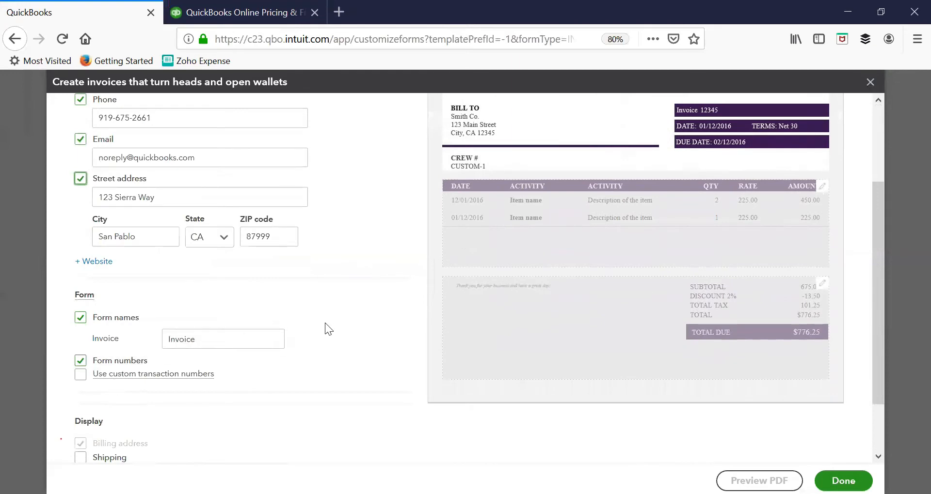
scroll(325, 323, "up", 3)
scroll(324, 322, "down", 1)
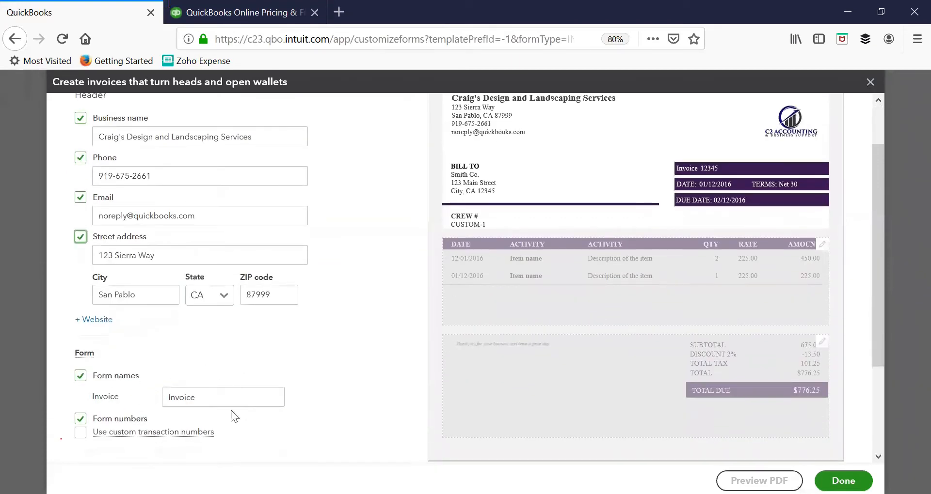
left_click_drag(209, 400, 90, 408)
key("BackSpace")
type("Bill")
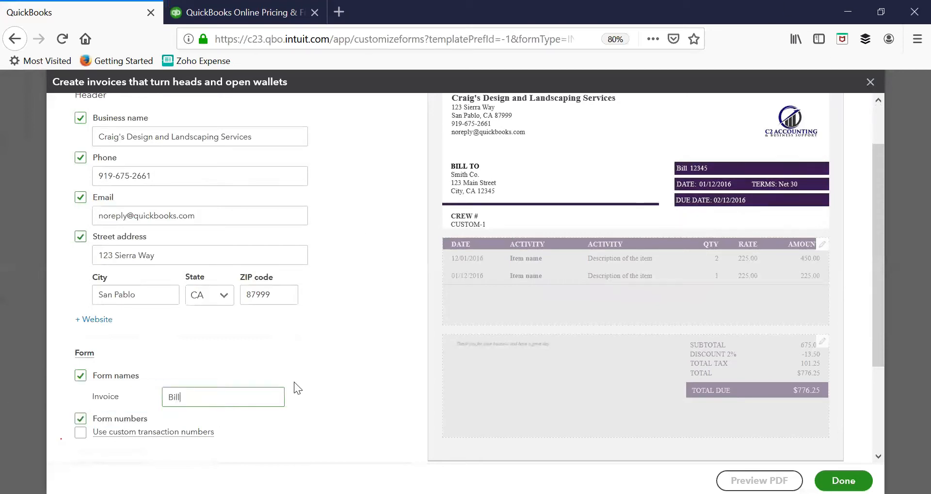
Turn on the Shipping display to show Ship To, Ship Via and Tracking No
scroll(293, 383, "down", 5)
scroll(184, 417, "up", 2)
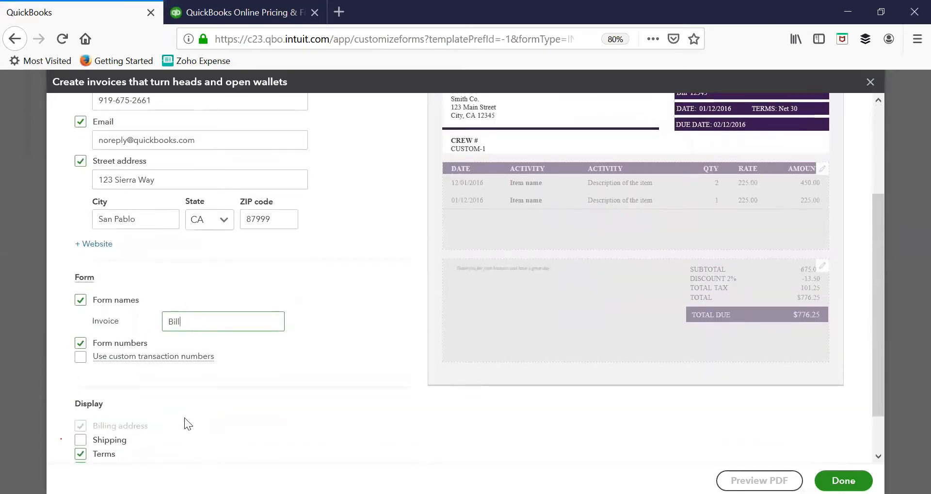
scroll(155, 417, "down", 1)
scroll(155, 417, "up", 4)
scroll(155, 417, "down", 7)
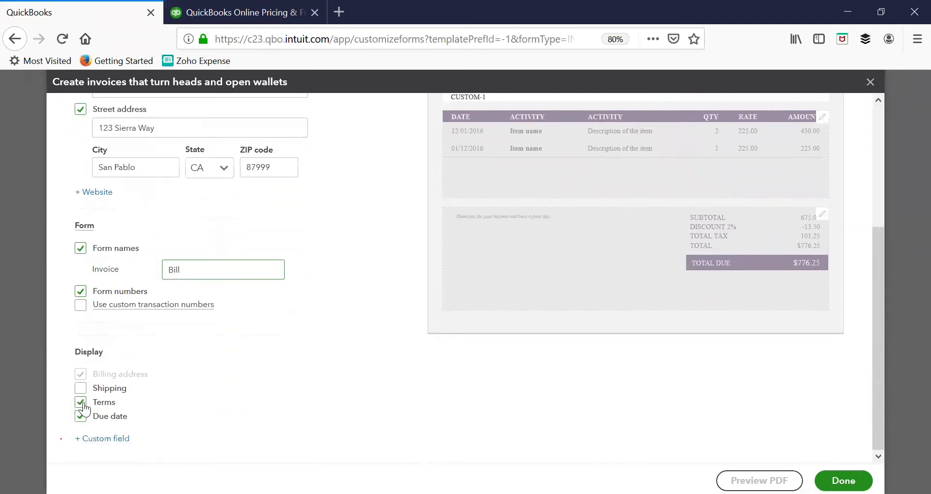
left_click(91, 390)
left_click(92, 391)
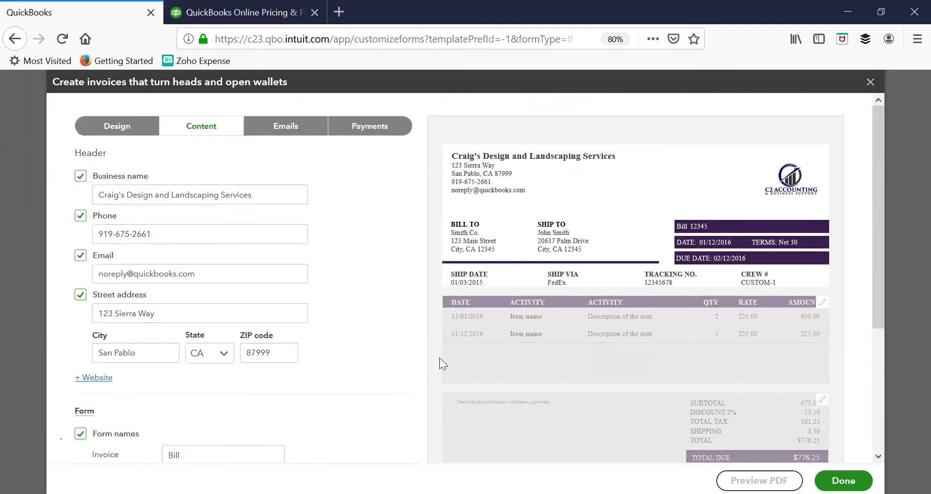
scroll(782, 301, "down", 2)
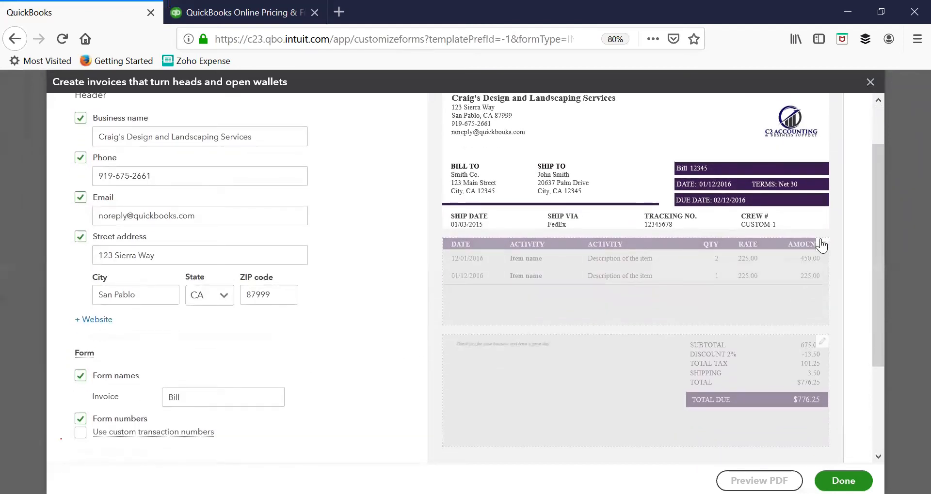
Drop the Product/Service and Quantity columns, leaving Date, Activity, Rate and Amount
left_click(823, 248)
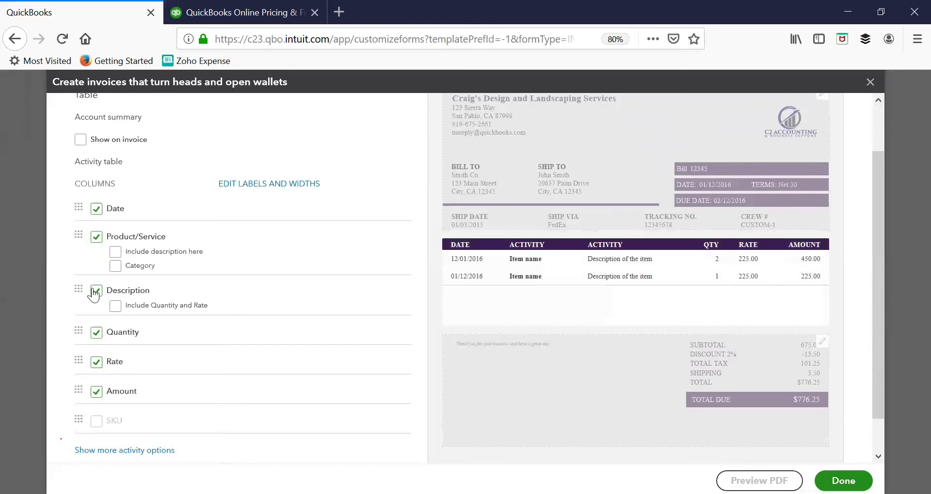
left_click(101, 239)
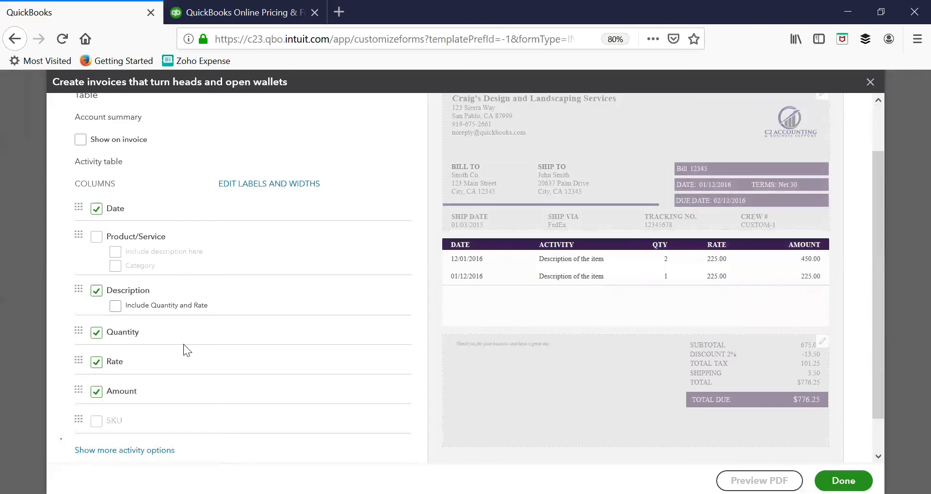
left_click(96, 333)
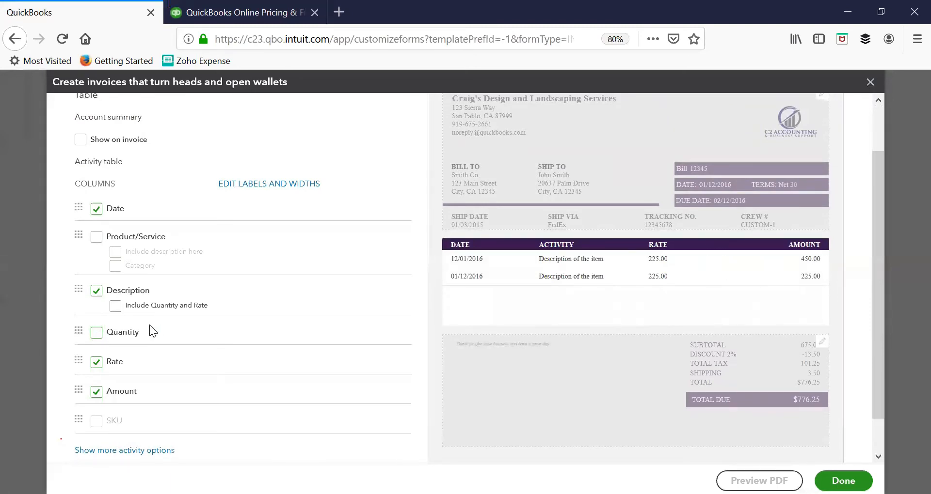
scroll(469, 394, "down", 2)
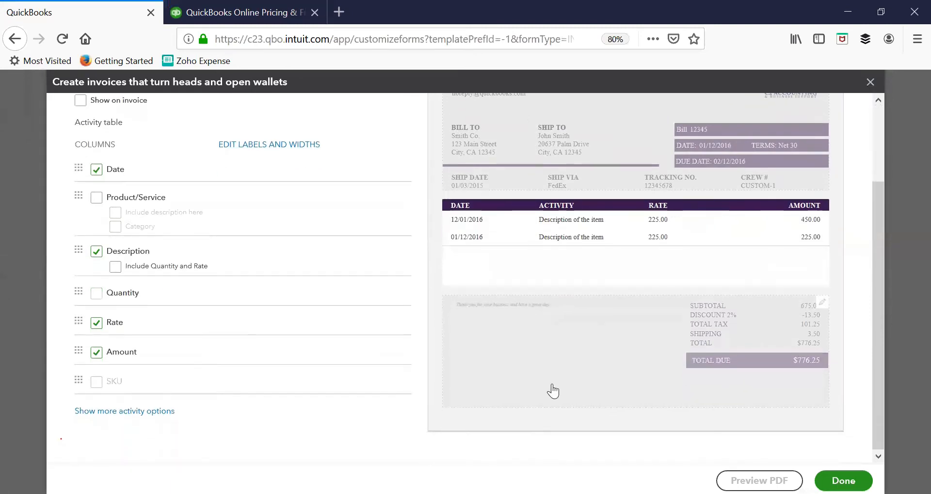
scroll(540, 391, "up", 2)
scroll(540, 391, "up", 1)
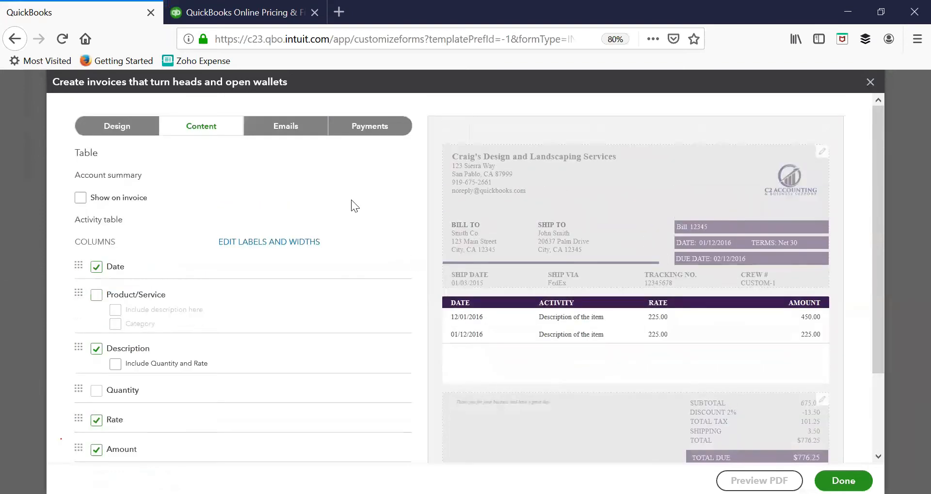
Review the invoice email settings: summarized details, PDF attached, standard subject and customer message
left_click(298, 141)
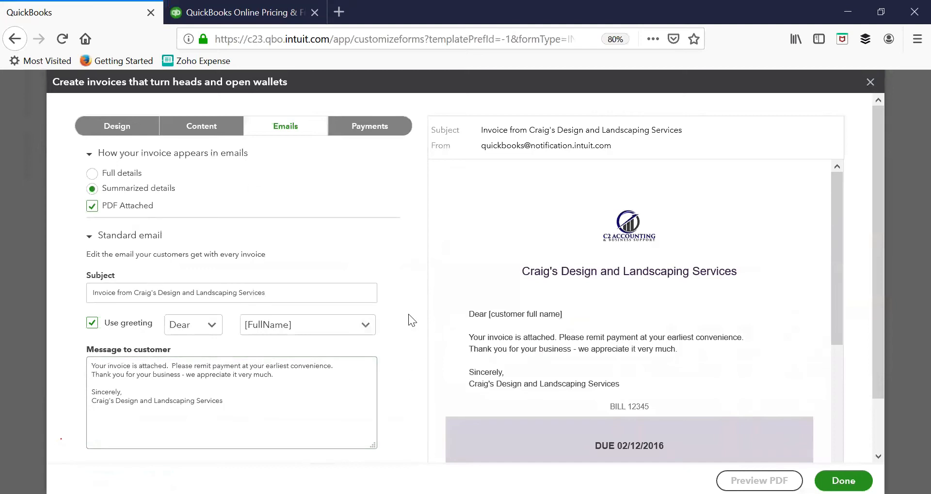
scroll(408, 314, "down", 2)
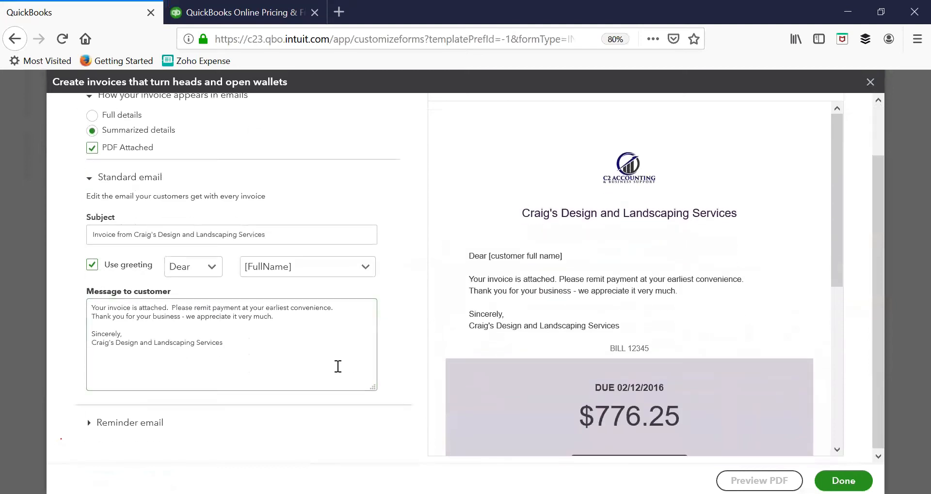
scroll(337, 366, "up", 2)
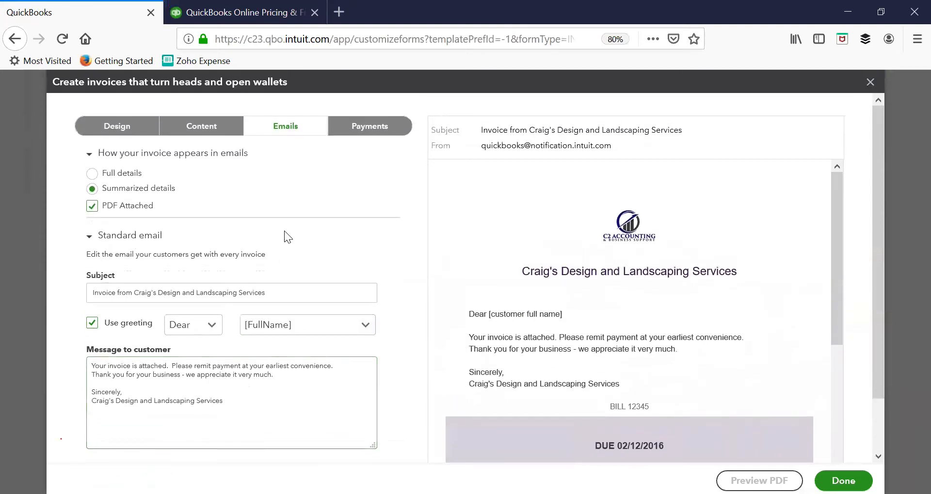
Turn on the Bank transfer and Credit card online payment options for invoices
left_click(358, 127)
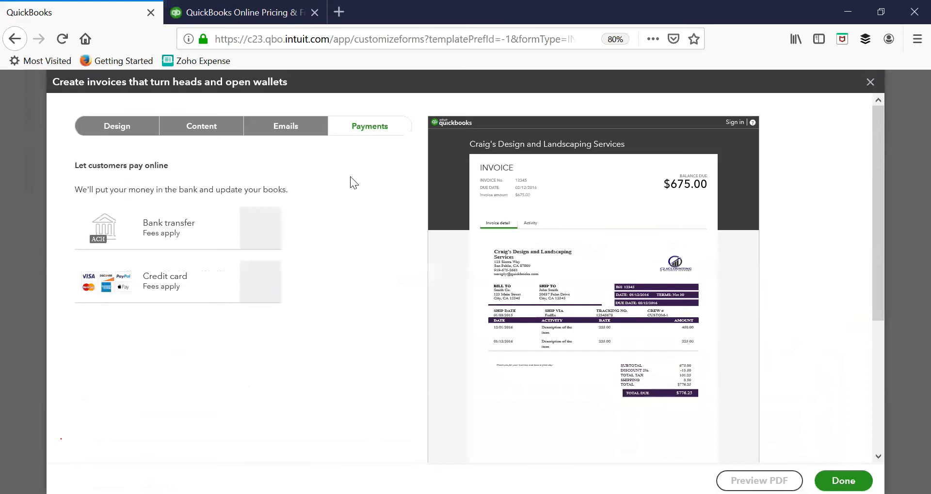
left_click(263, 231)
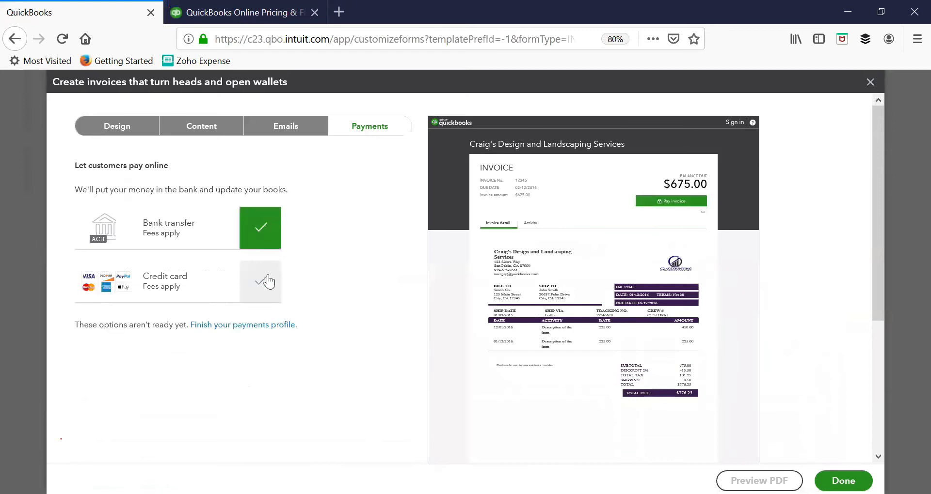
left_click(268, 281)
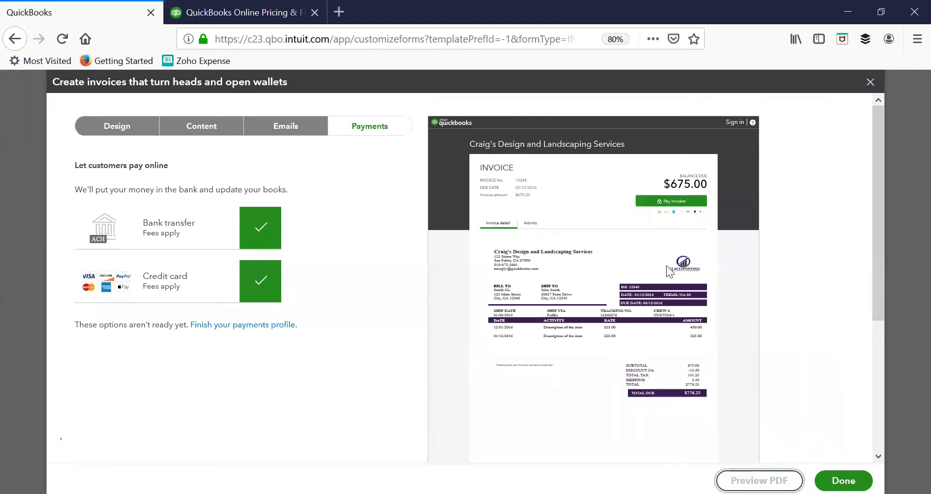
Save the customized invoice style and close the customization window
left_click(843, 481)
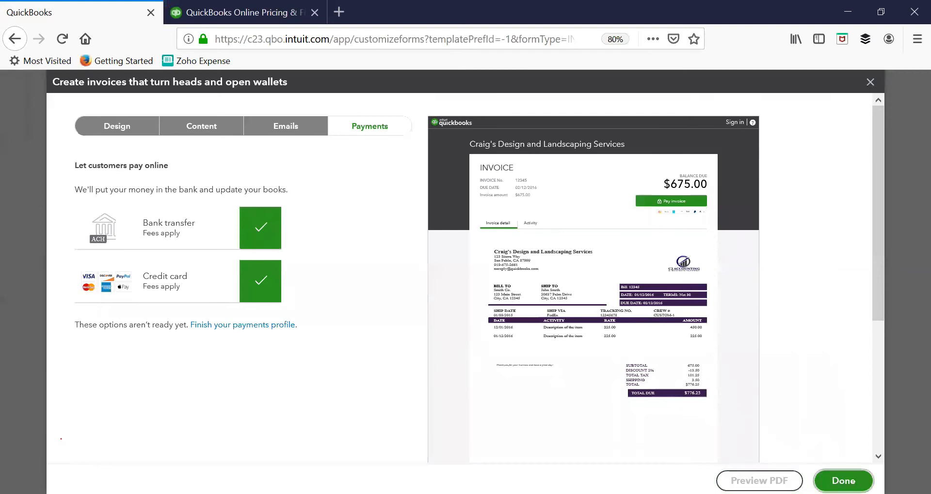